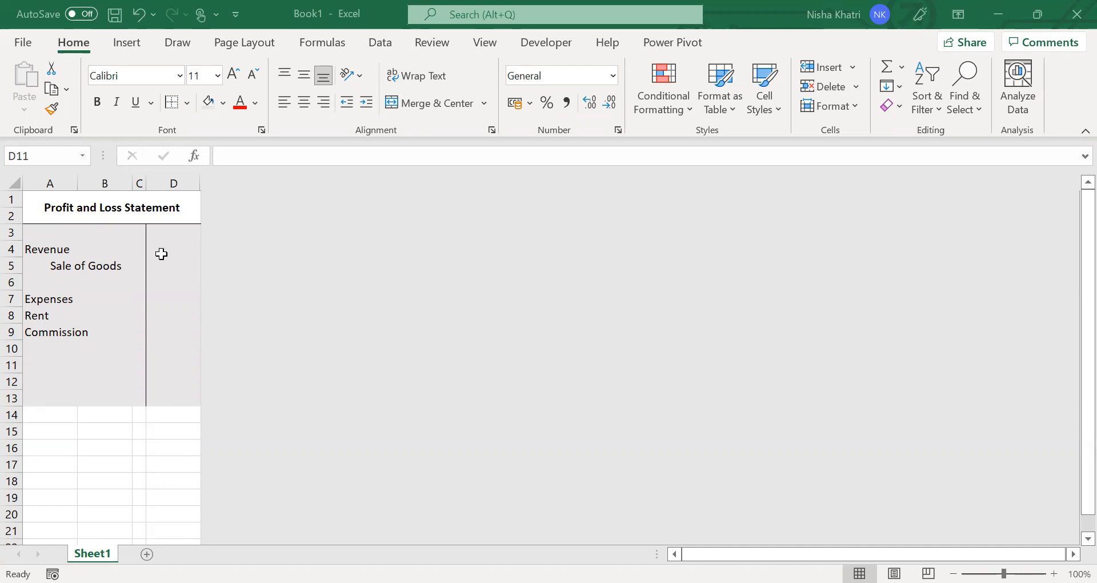
Enter 100000 for Sale of Goods in D5 and 9000 for Rent in D8
click(163, 270)
text(100000)
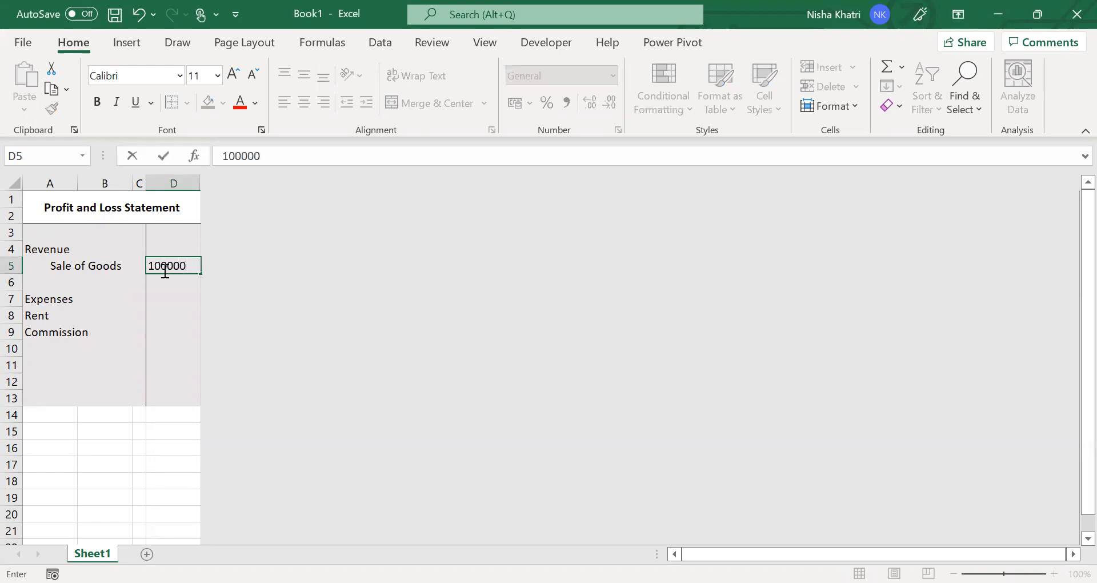
key(Return)
key(Return)
key(Return)
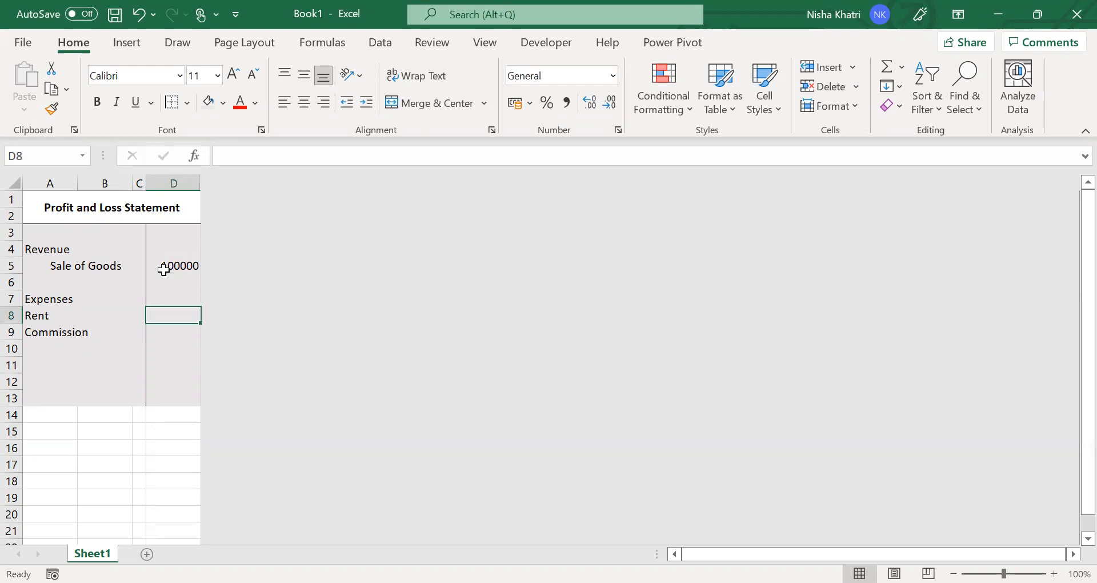
text(9000)
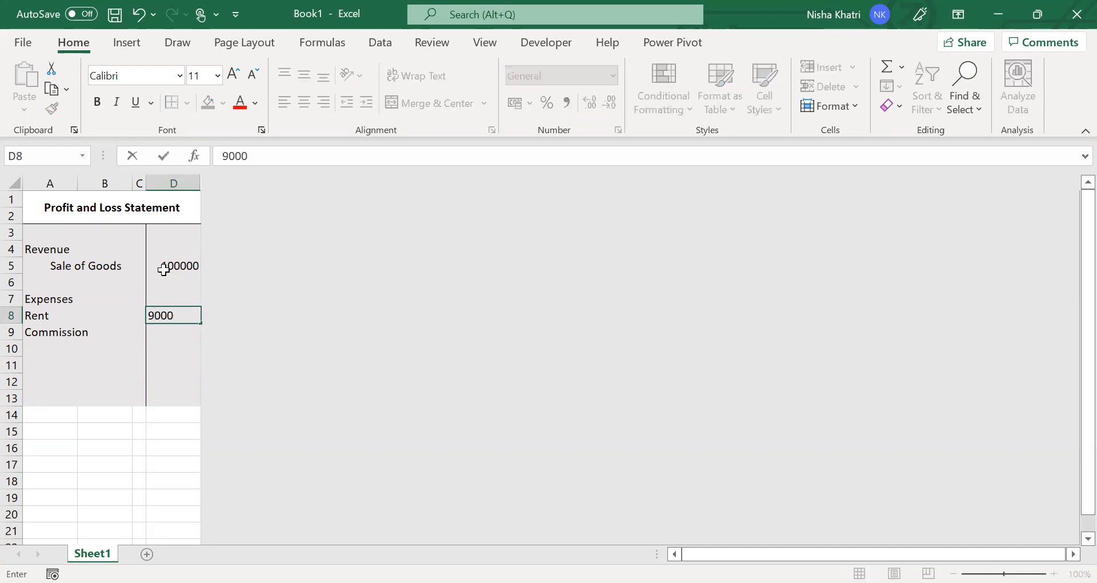
key(Return)
Narrow column B and widen column C, and enter 10% as the Commission rate in C9
key(Left)
key(Left)
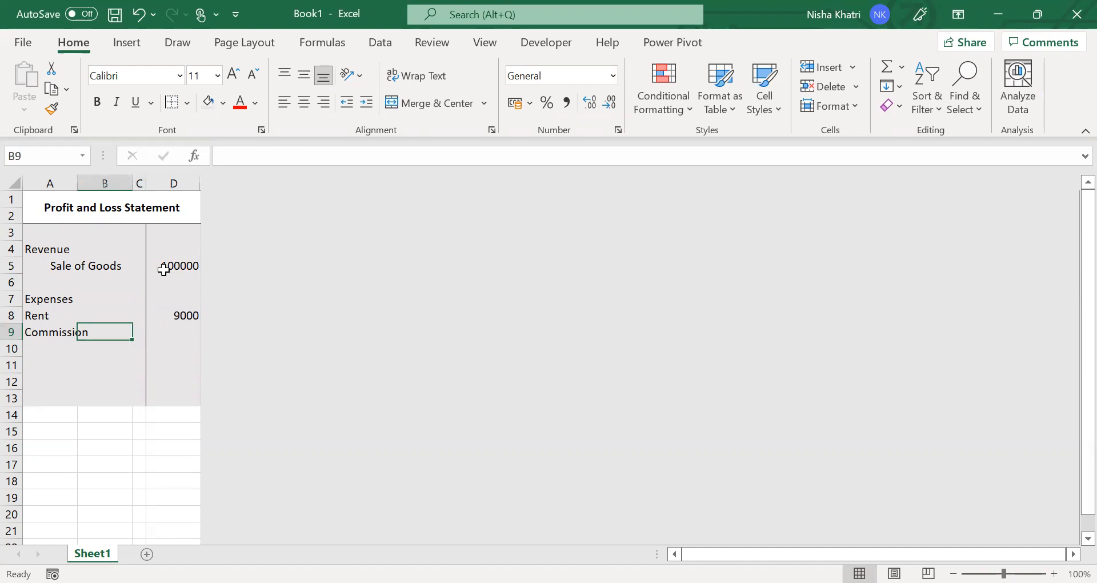
key(Right)
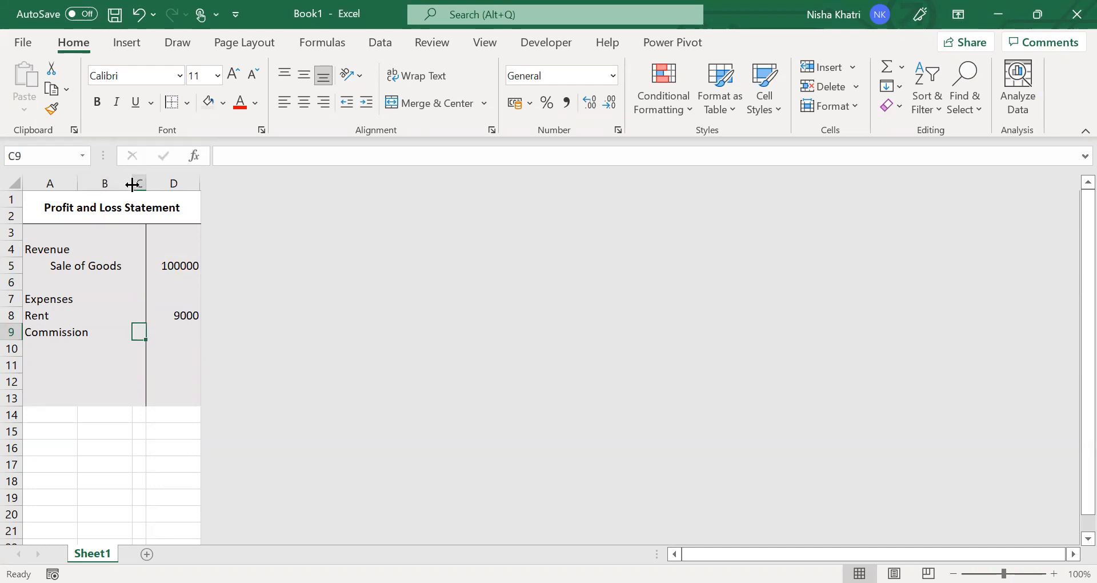
mouse_move(132, 184)
mouse_down()
mouse_move(122, 183)
mouse_move(153, 184)
mouse_up()
click(139, 318)
click(139, 334)
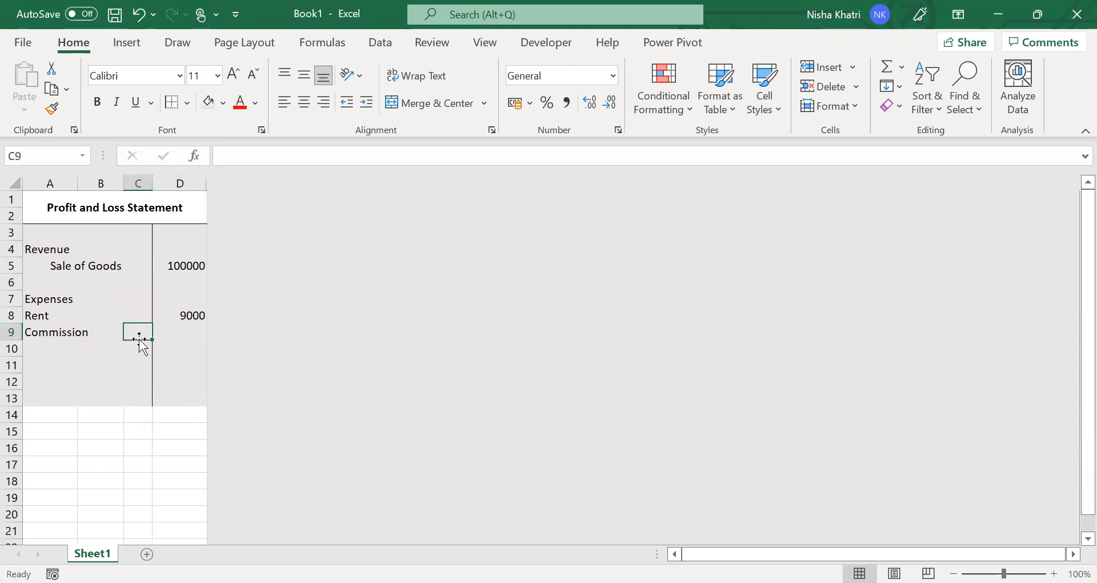
text(10%)
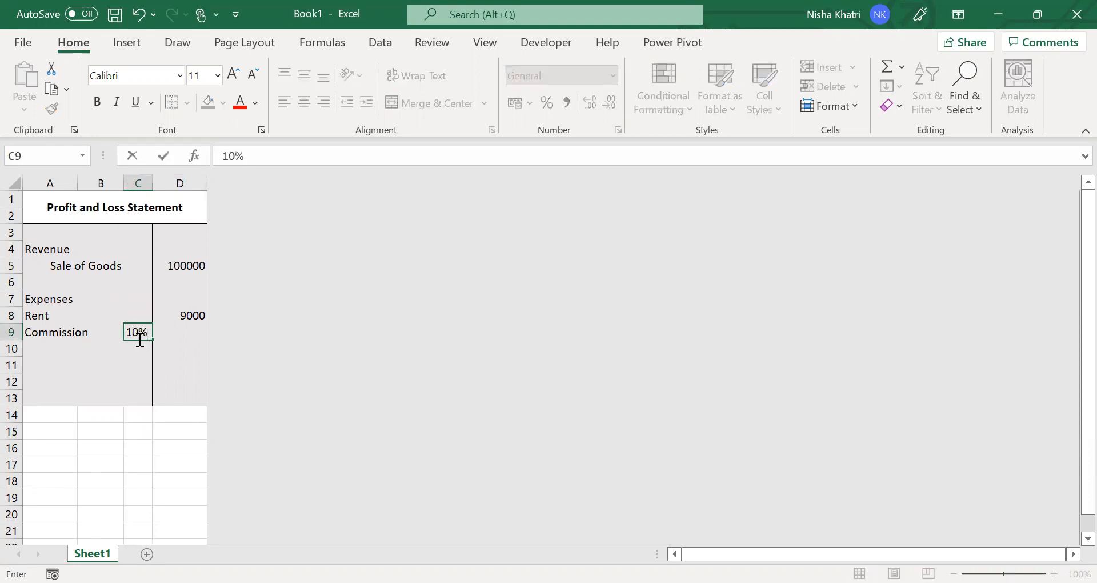
key(Tab)
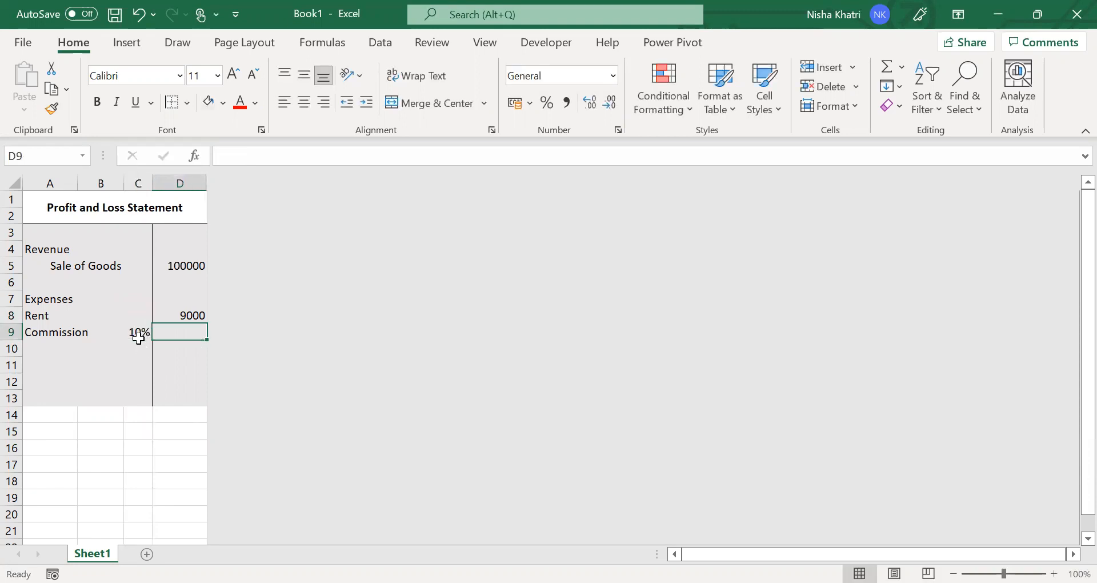
Add the label "Net Profit" in A10, directly below Commission
click(43, 353)
text(net)
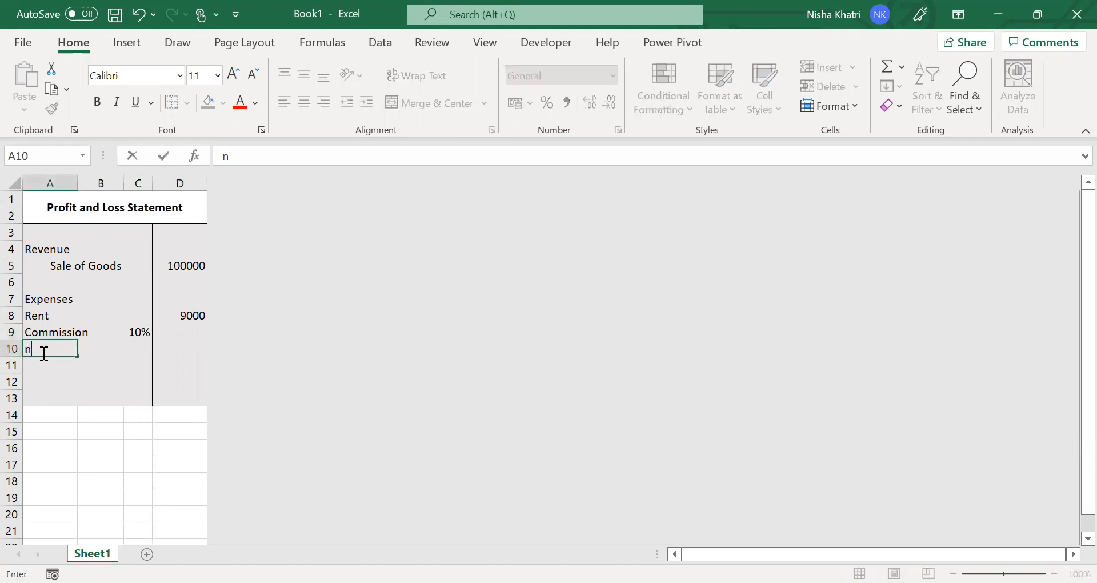
key(BackSpace)
key(BackSpace)
key(BackSpace)
text(Net Profit)
key(Return)
key(Up)
key(Right)
key(Right)
key(Right)
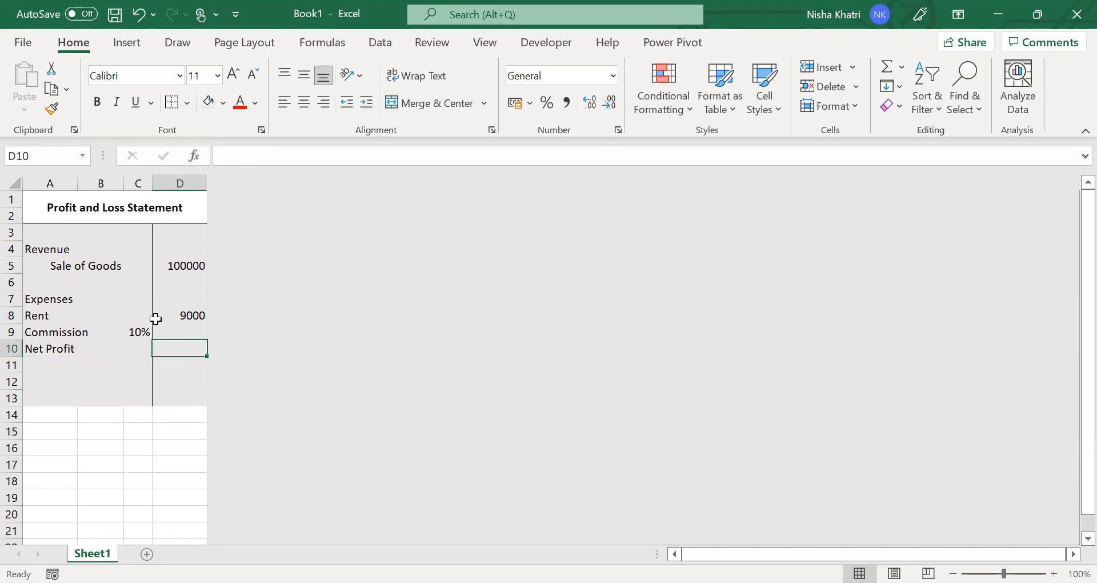
Calculate the Commission amount in D9 as net profit times the rate with the formula =D10*C9
click(189, 333)
text(=)
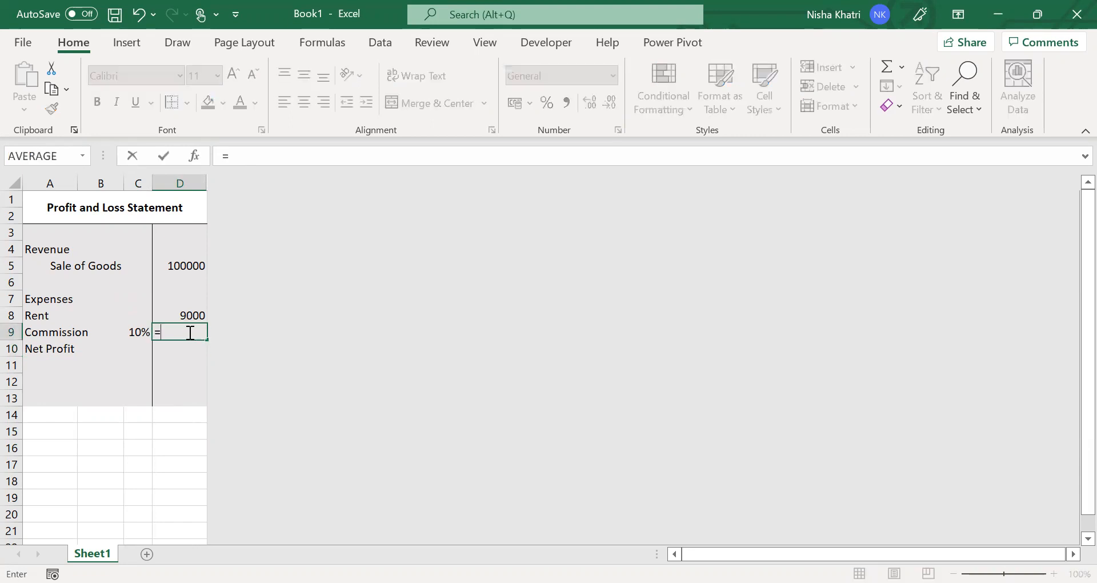
key(Down)
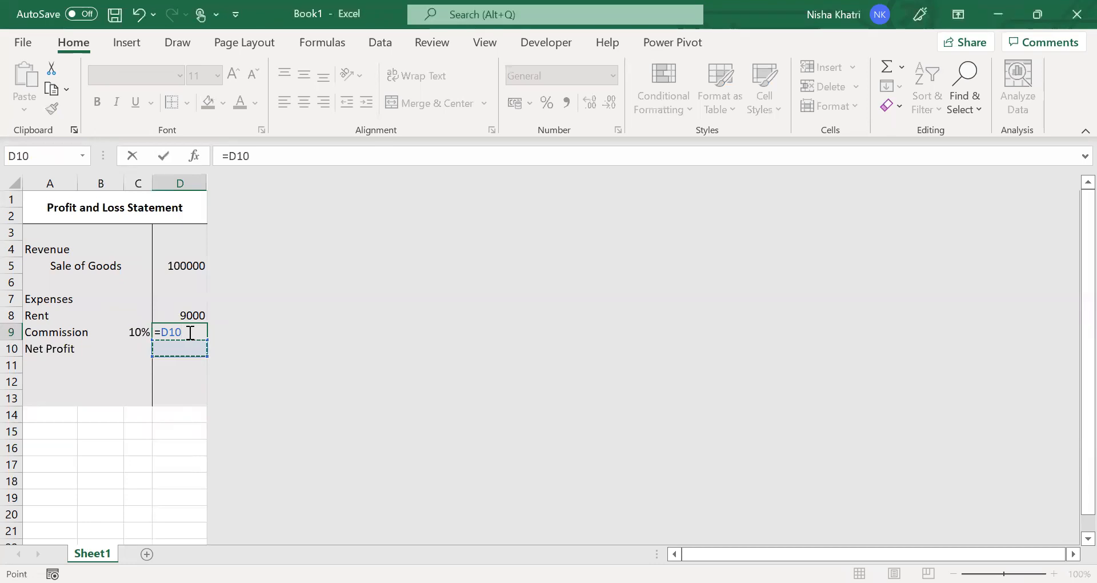
text(*)
key(Left)
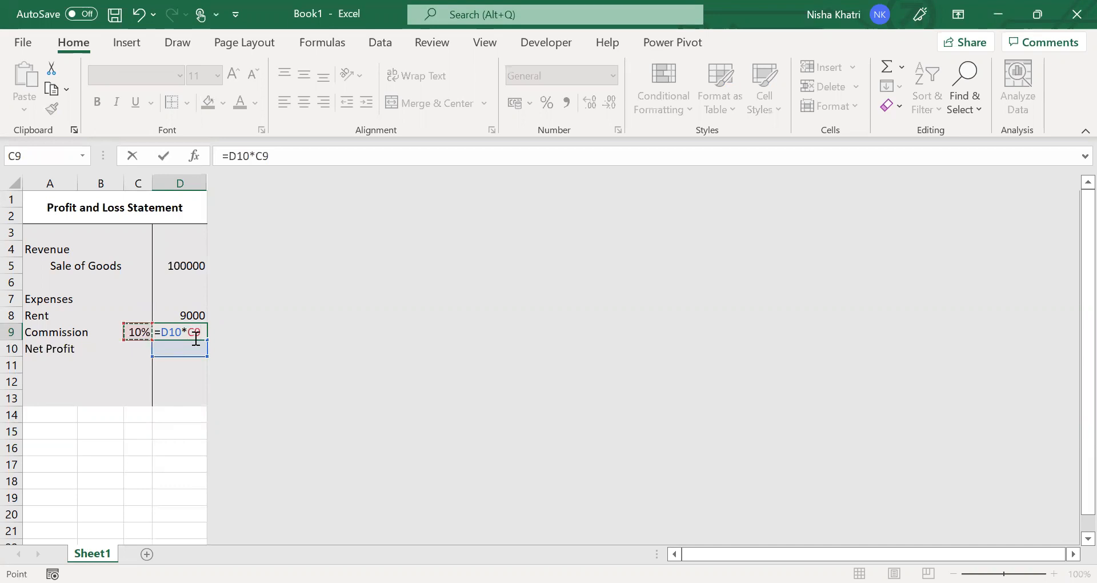
key(Return)
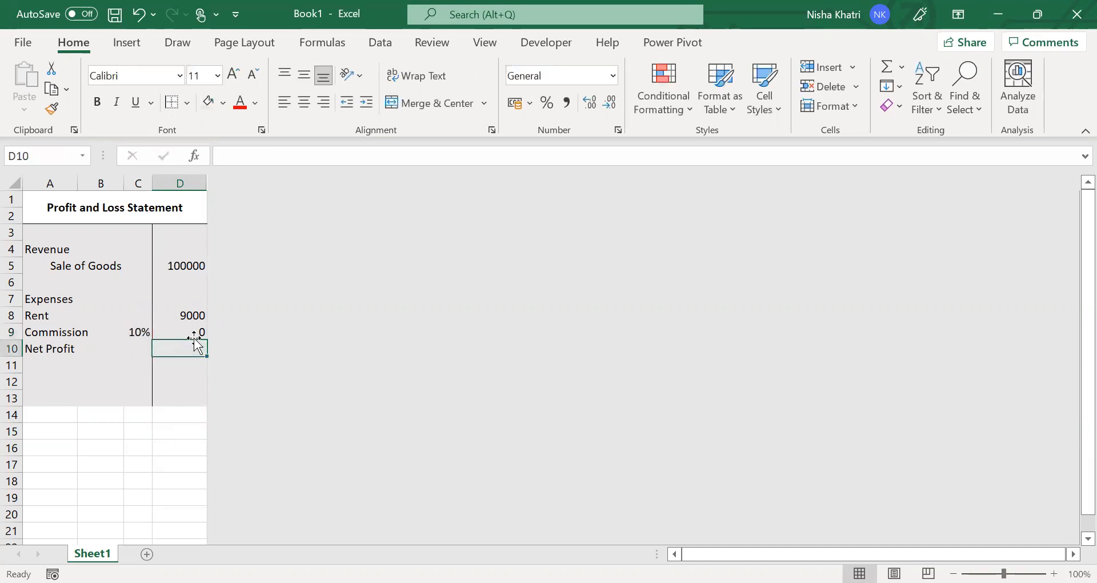
Calculate Net Profit in D10 with the formula =D5-D8-D9 and dismiss the circular reference warning
text(=)
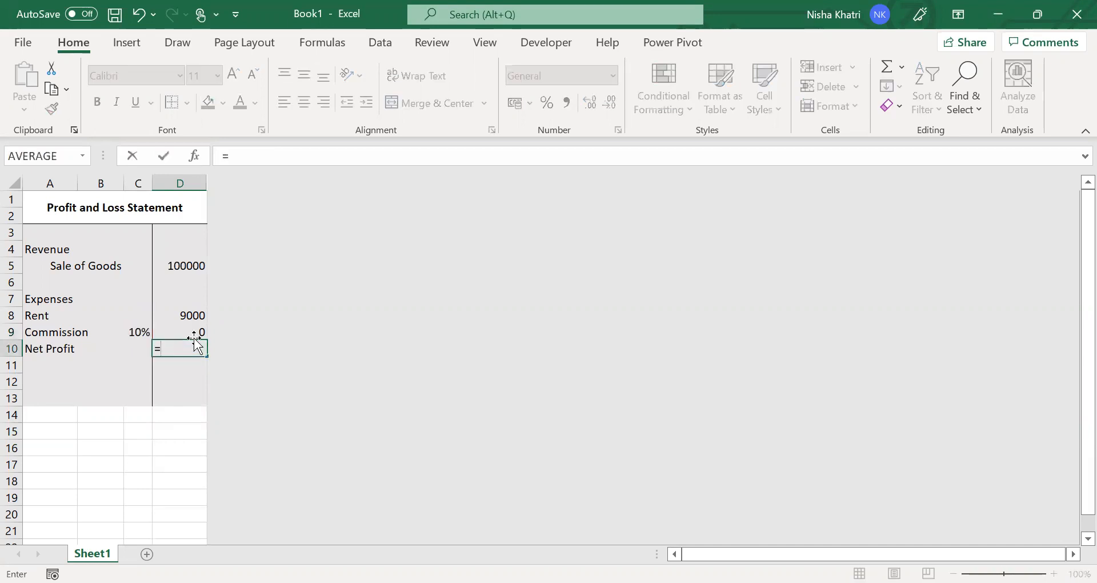
click(181, 263)
text(-)
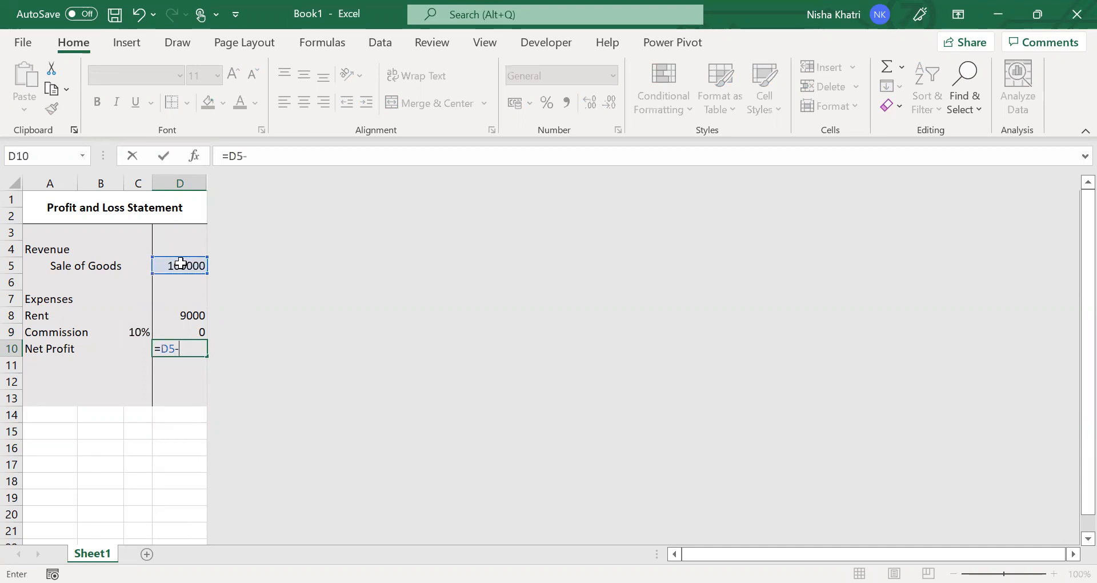
click(187, 314)
text(-)
click(178, 330)
key(Return)
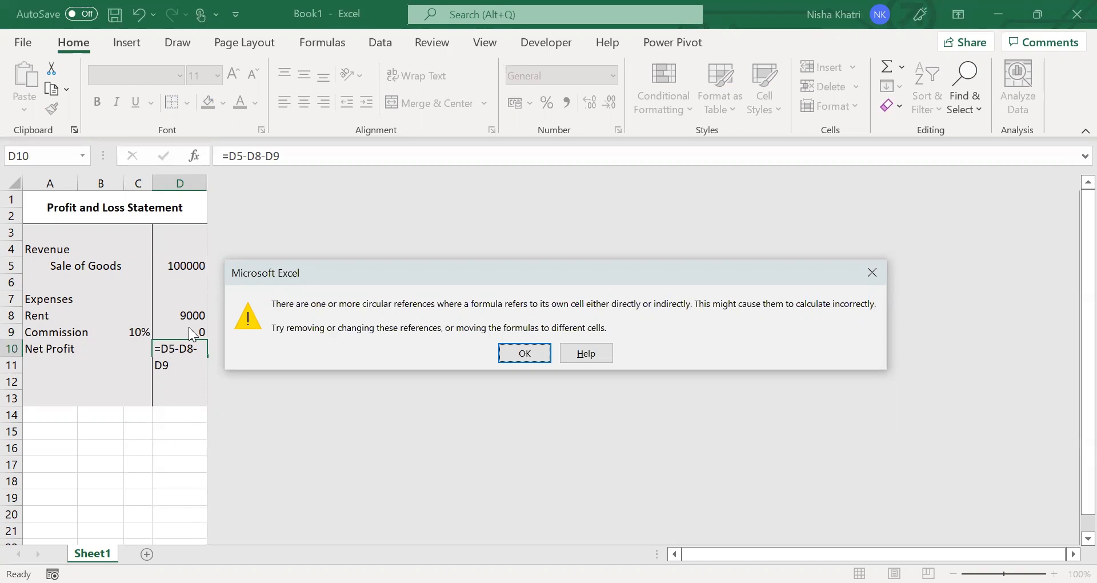
click(512, 353)
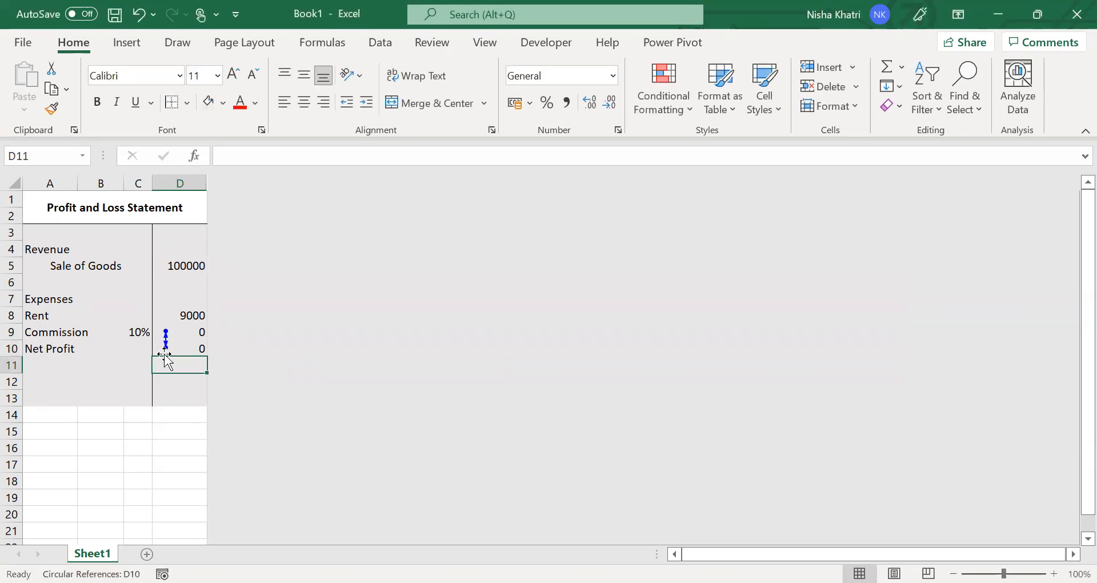
Enable iterative calculation in the Excel formula options, keeping 100 maximum iterations and 0.001 maximum change
click(22, 43)
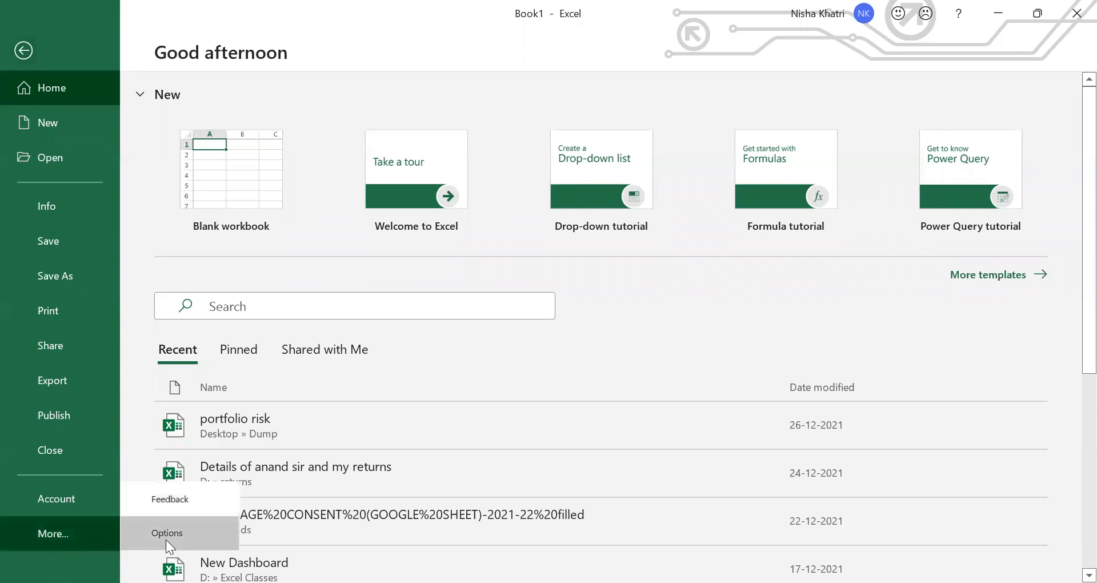
click(165, 539)
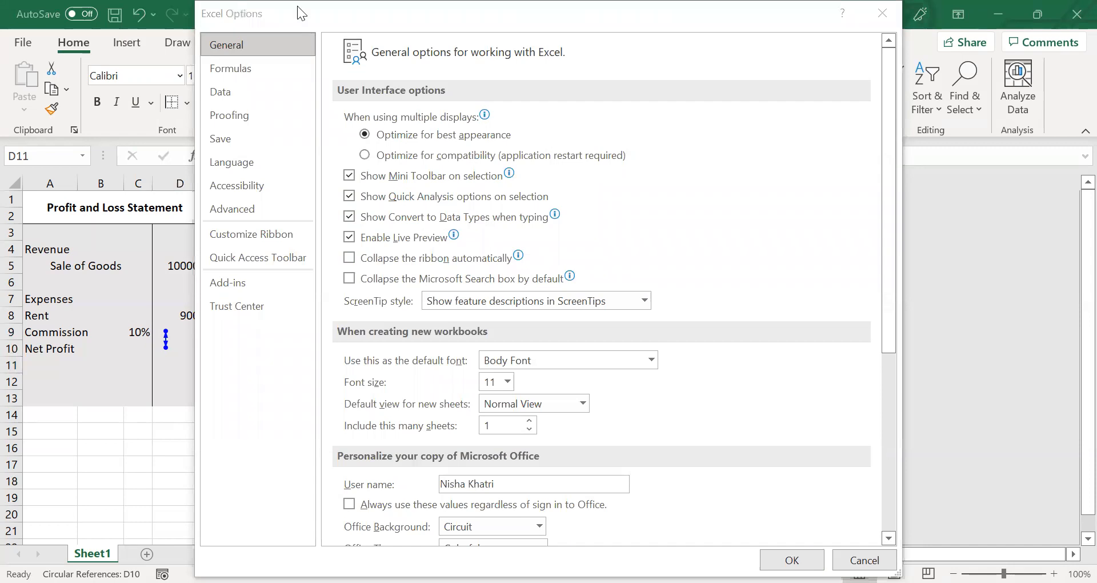
click(184, 141)
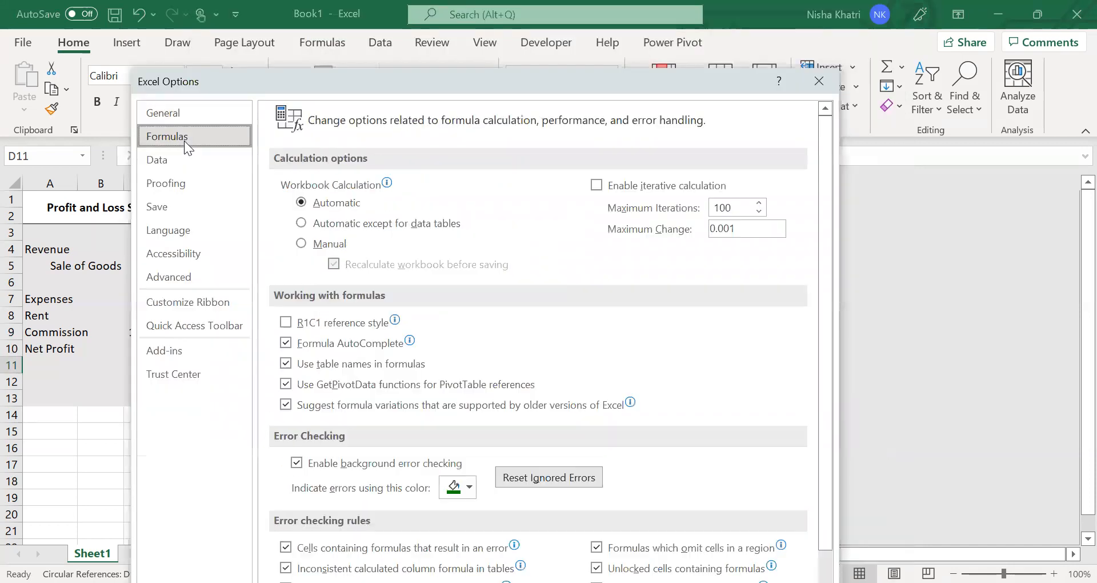
click(605, 184)
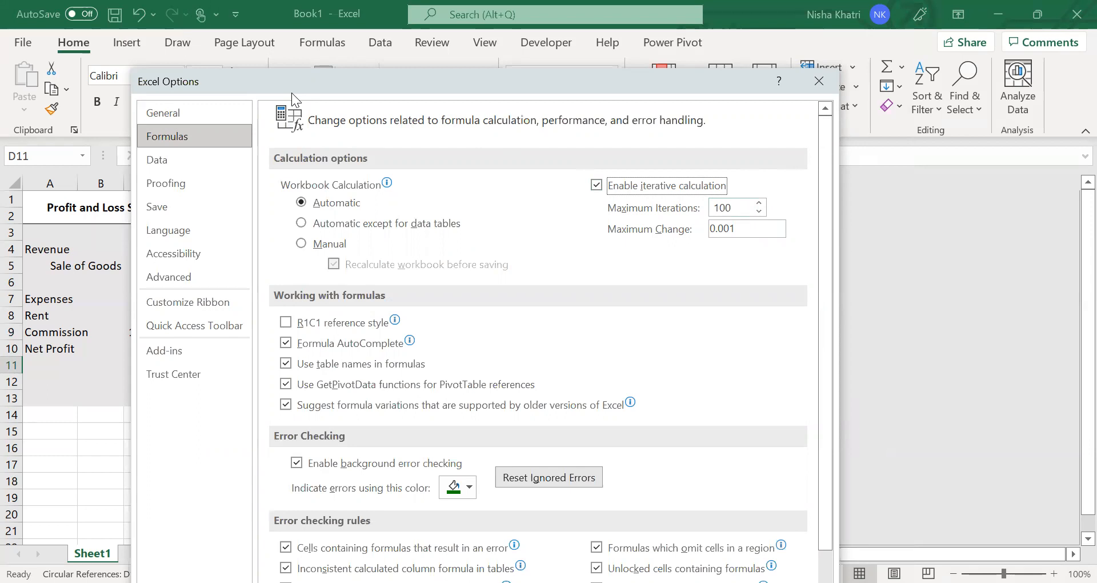
drag(292, 93, 182, 30)
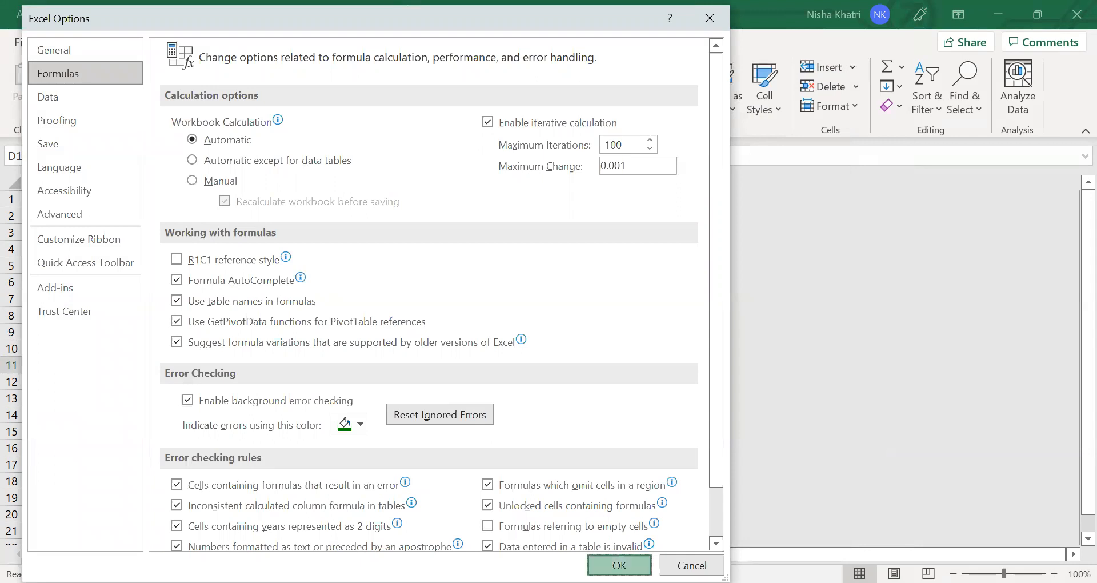
click(620, 565)
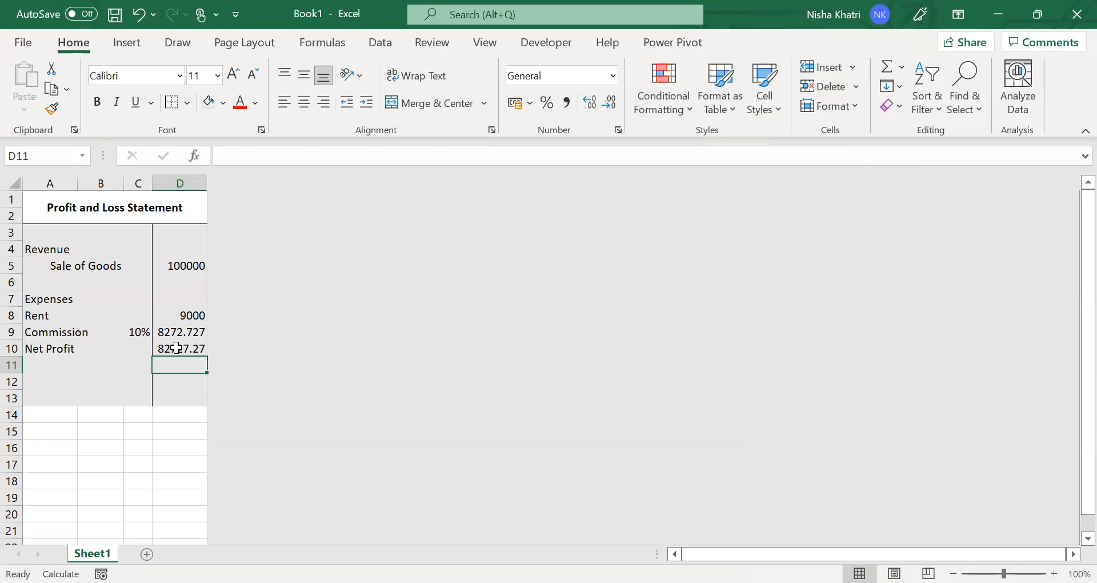
Enter the test values 56 in A16 and 67 in A17, below the statement
click(65, 444)
text(56)
key(Return)
text(67)
key(Return)
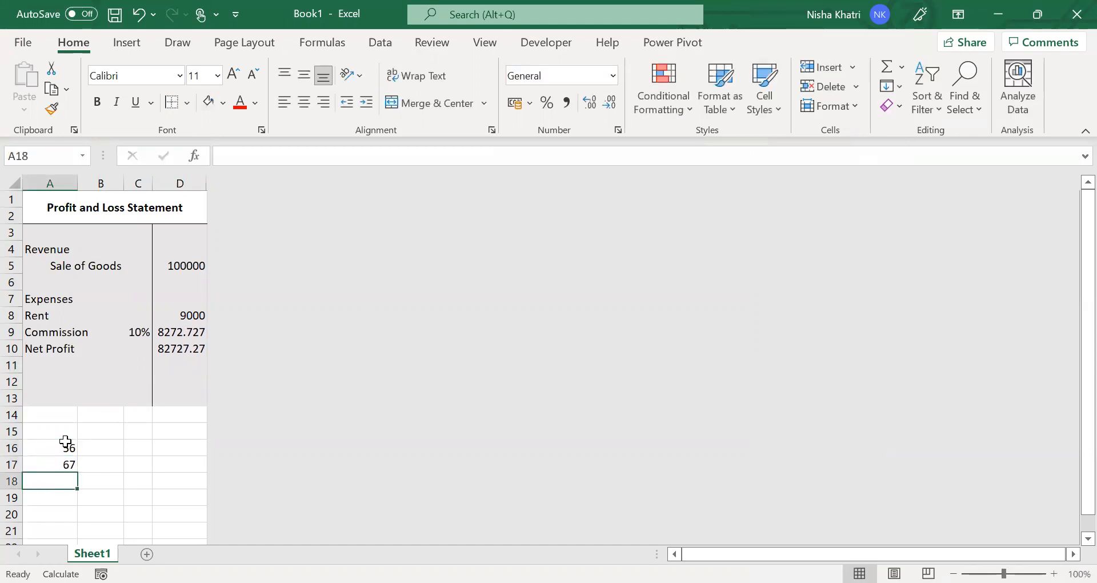
Enter the self-referencing sum =A16+A17+A18 in A18 and compare it with the Net Profit formula in D10
text(=)
click(65, 444)
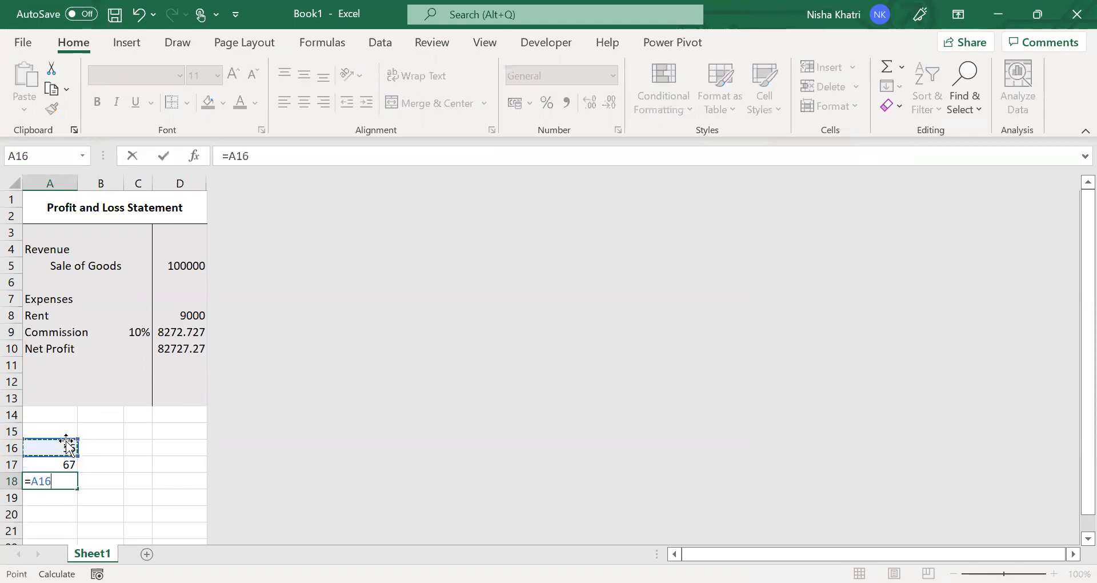
text(+)
key(Up)
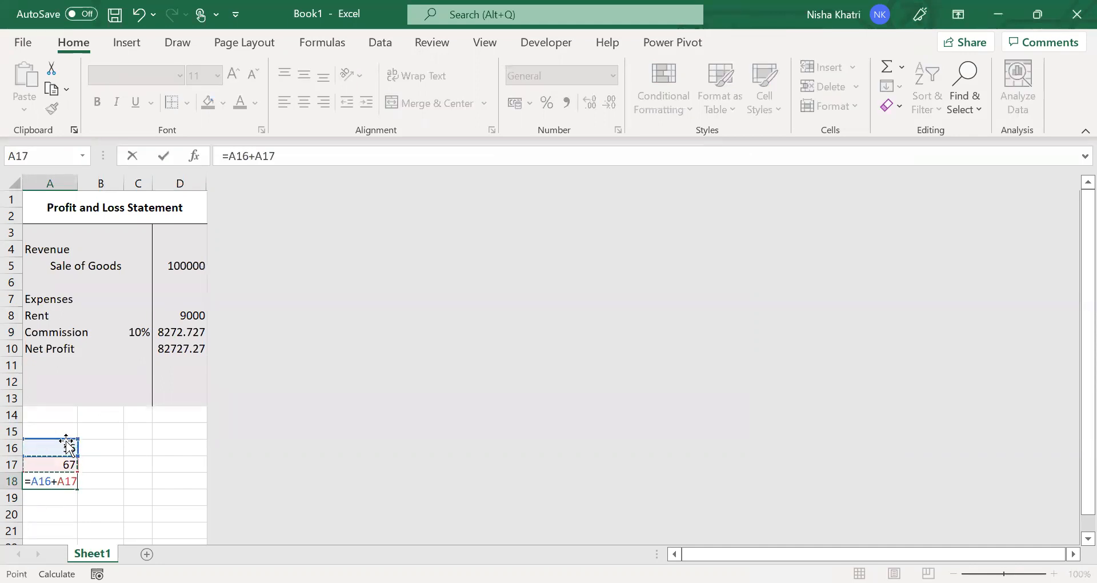
text(+)
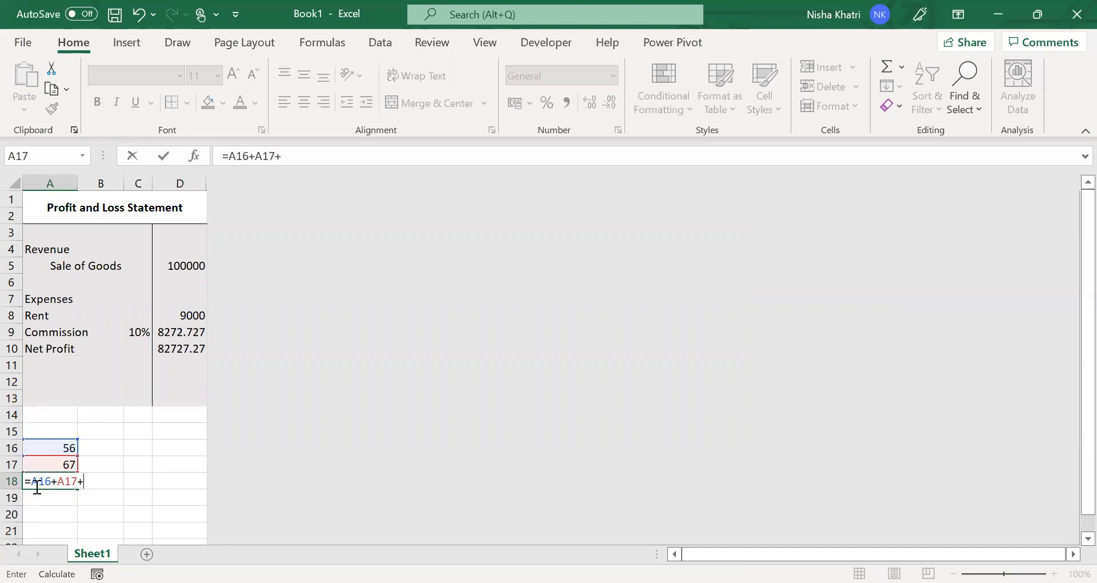
text(A18)
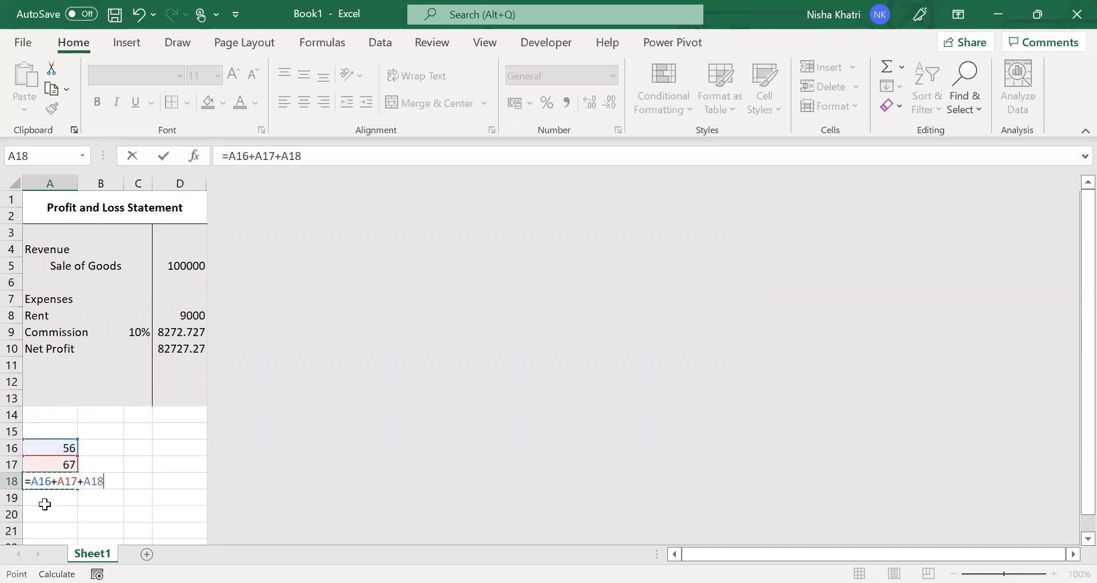
key(Return)
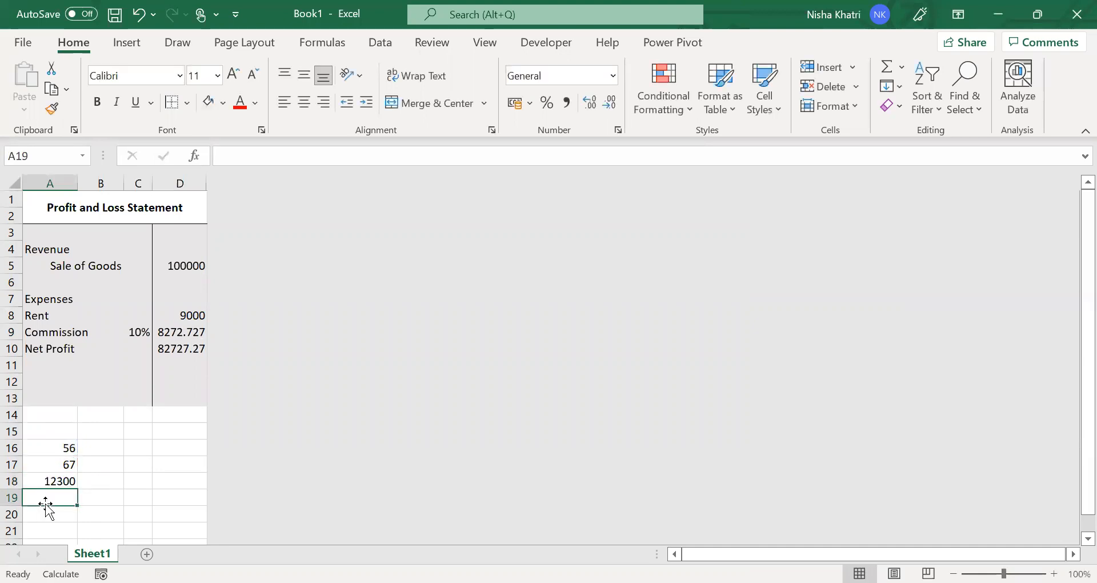
key(Up)
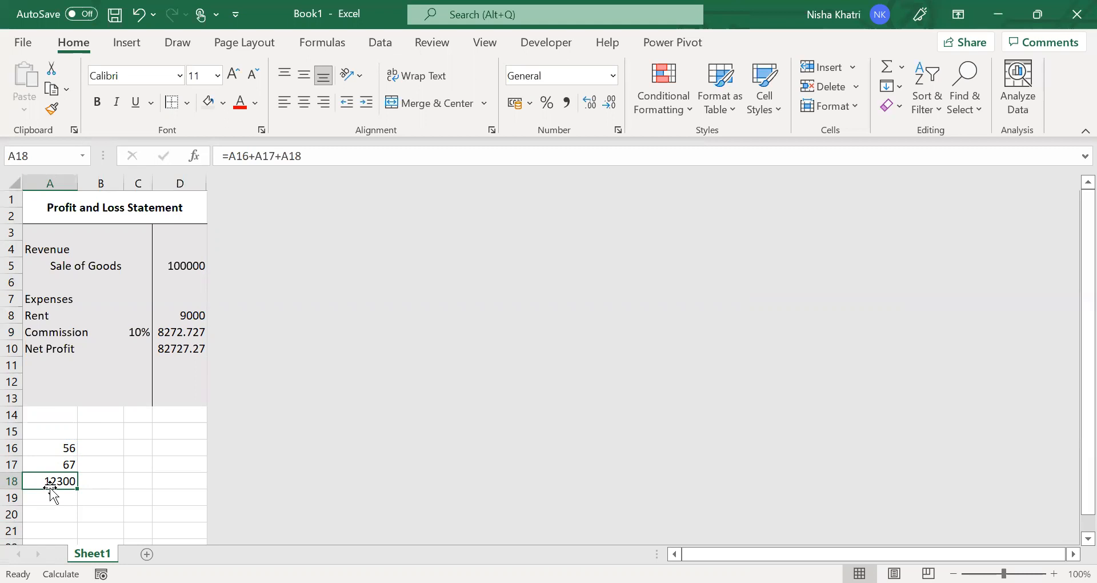
click(177, 342)
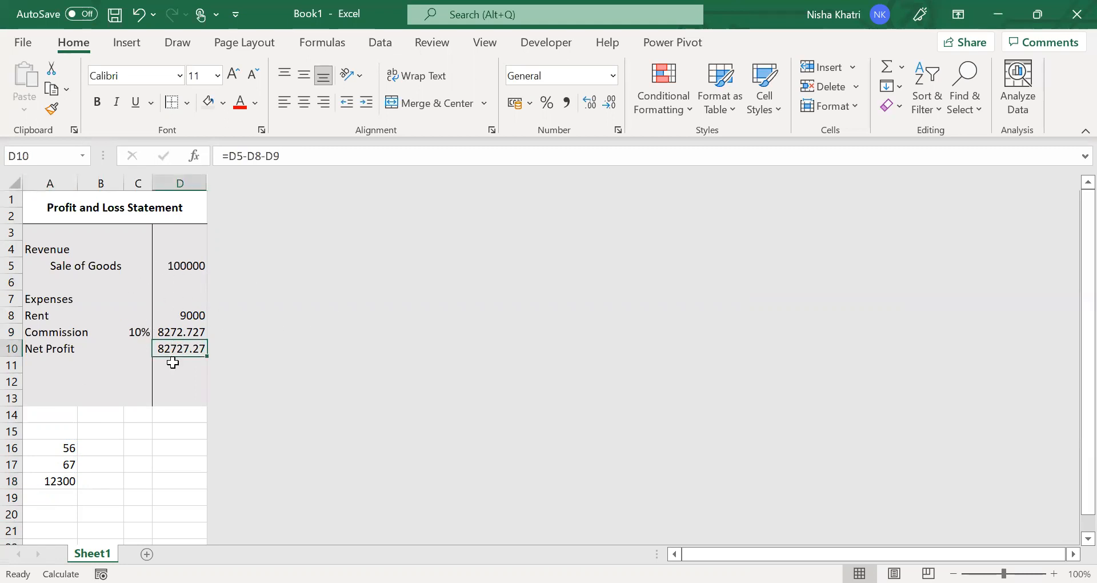
Clear the test formula in A18 and the test values in A17 and A16
click(55, 482)
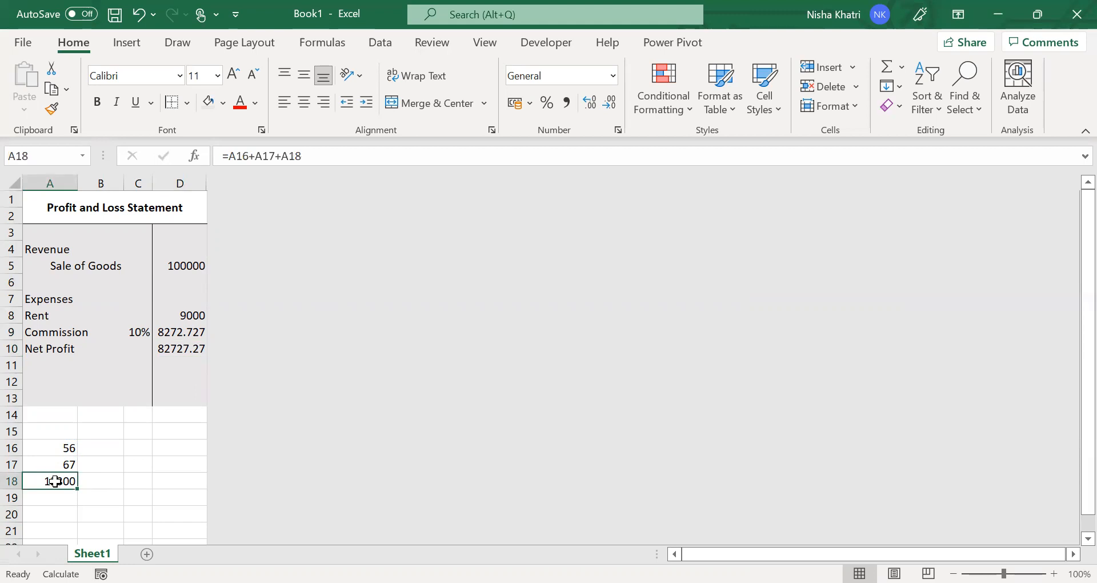
key(Delete)
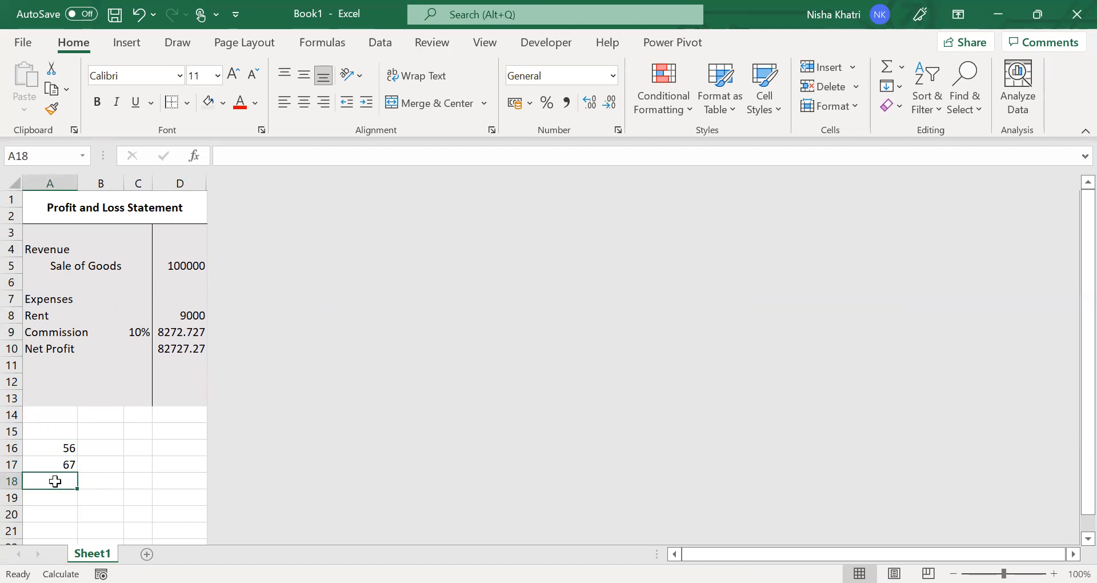
key(Up)
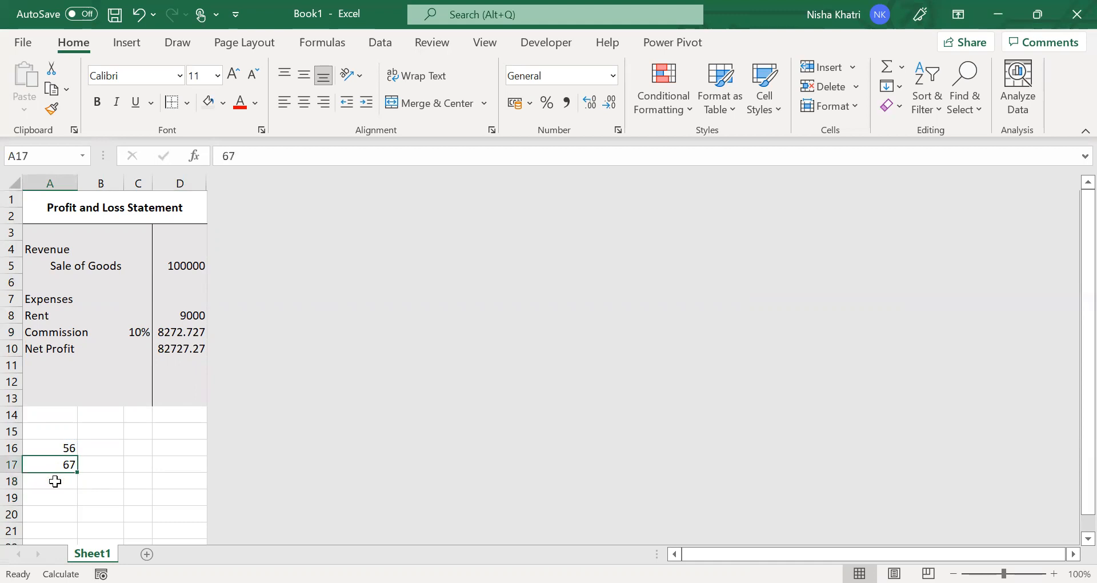
key(Delete)
key(Up)
key(Delete)
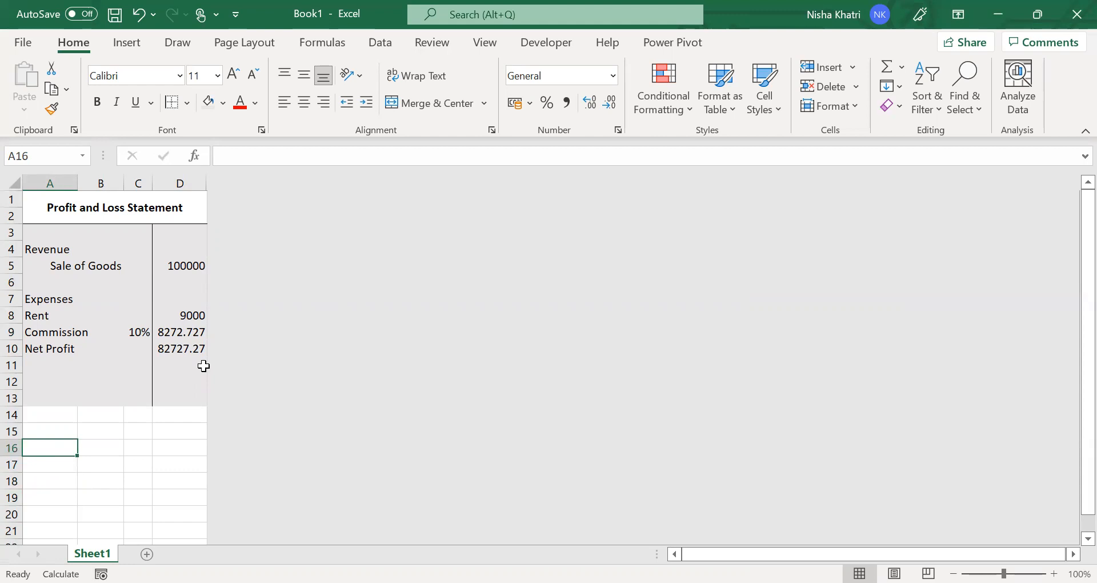